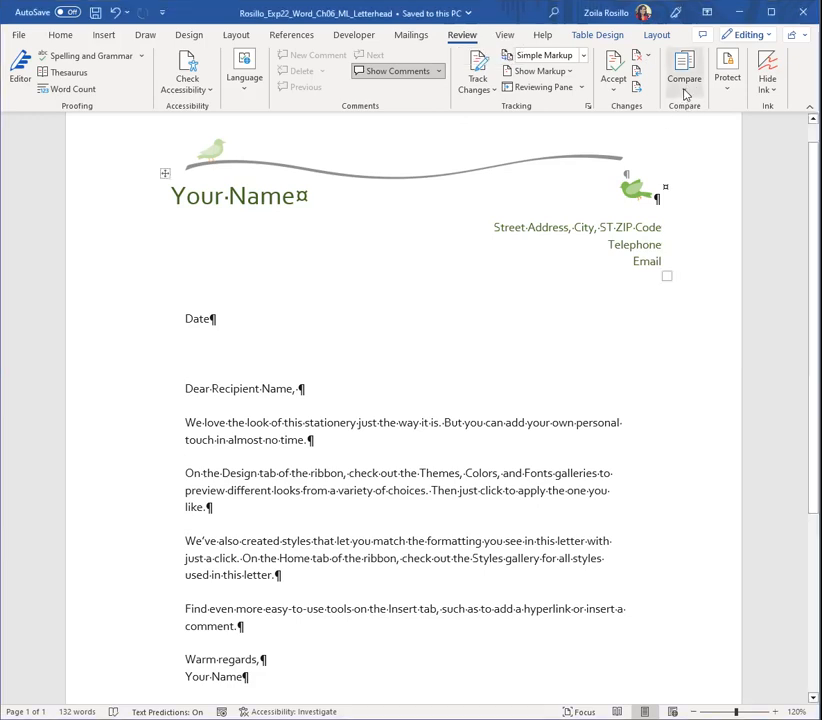
Start a document comparison and load the Exp22_Word_Ch06_ML_Letterhead letter from the Word 2021 folder as the original document
{"action": "left_click", "coordinate": [686, 90]}
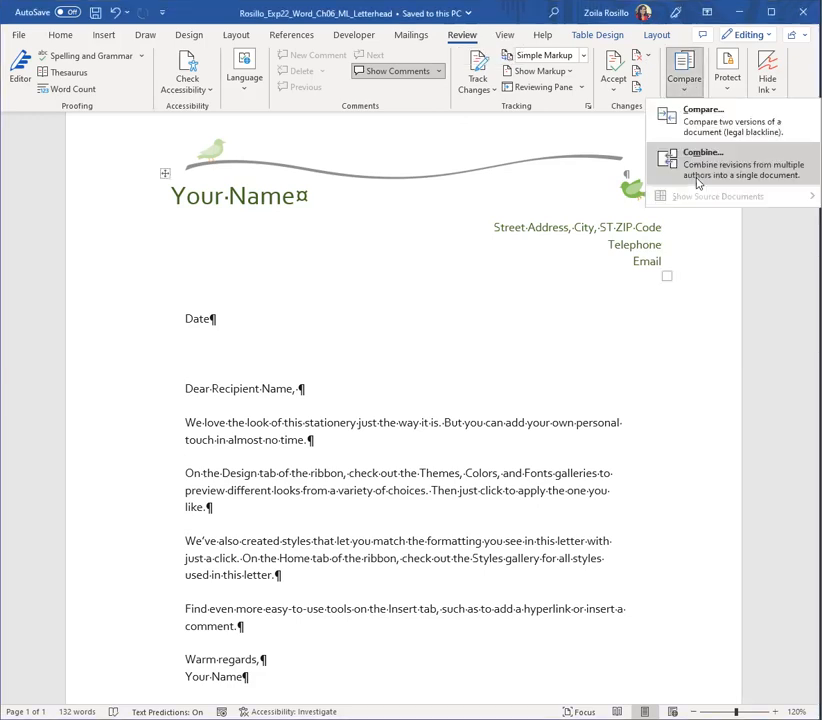
{"action": "left_click", "coordinate": [715, 122]}
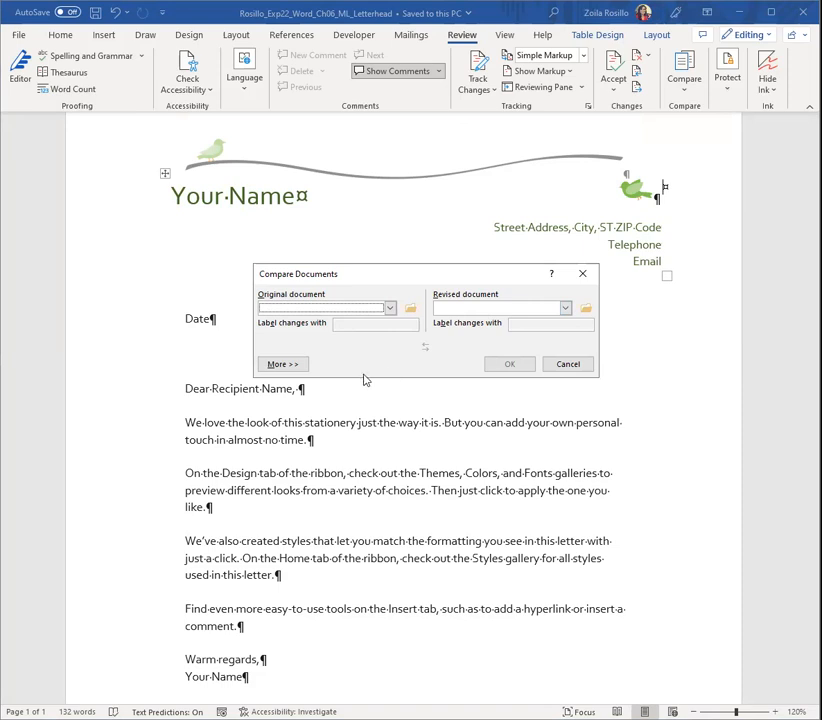
{"action": "left_click", "coordinate": [390, 310]}
{"action": "scroll", "coordinate": [371, 336], "scroll_direction": "down", "scroll_amount": 4}
{"action": "scroll", "coordinate": [371, 336], "scroll_direction": "down", "scroll_amount": 3}
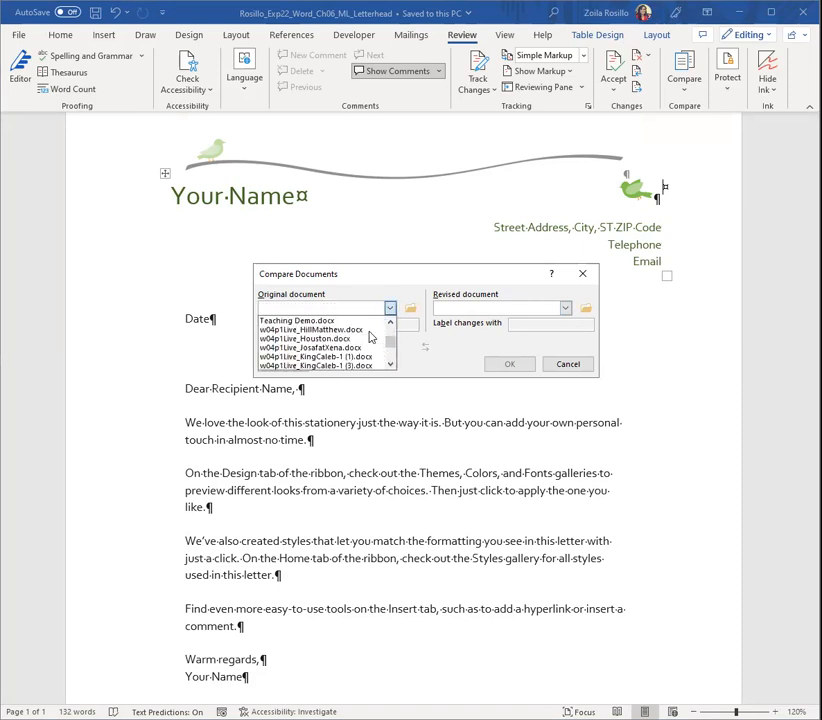
{"action": "left_click", "coordinate": [403, 351]}
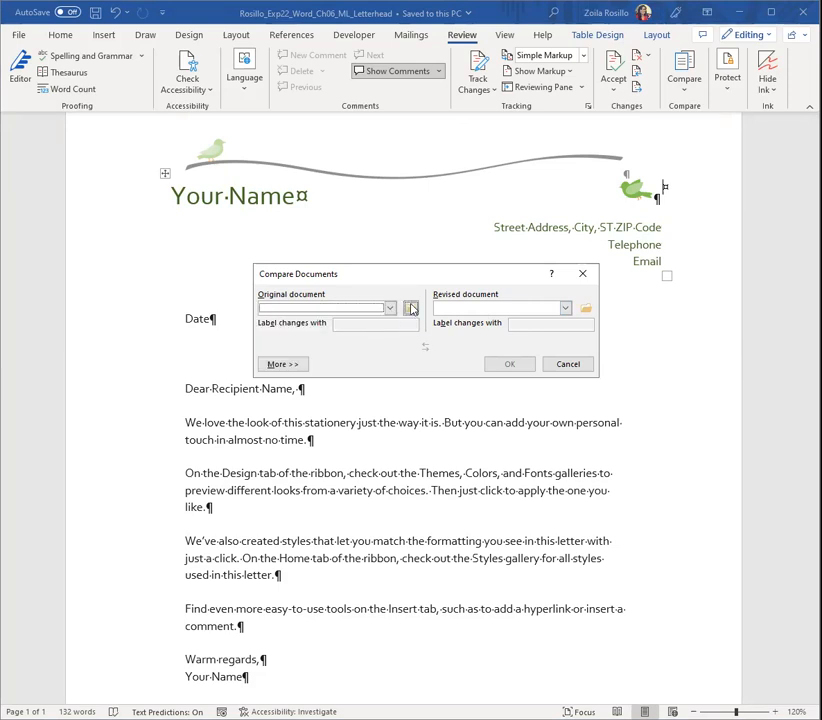
{"action": "left_click", "coordinate": [410, 311]}
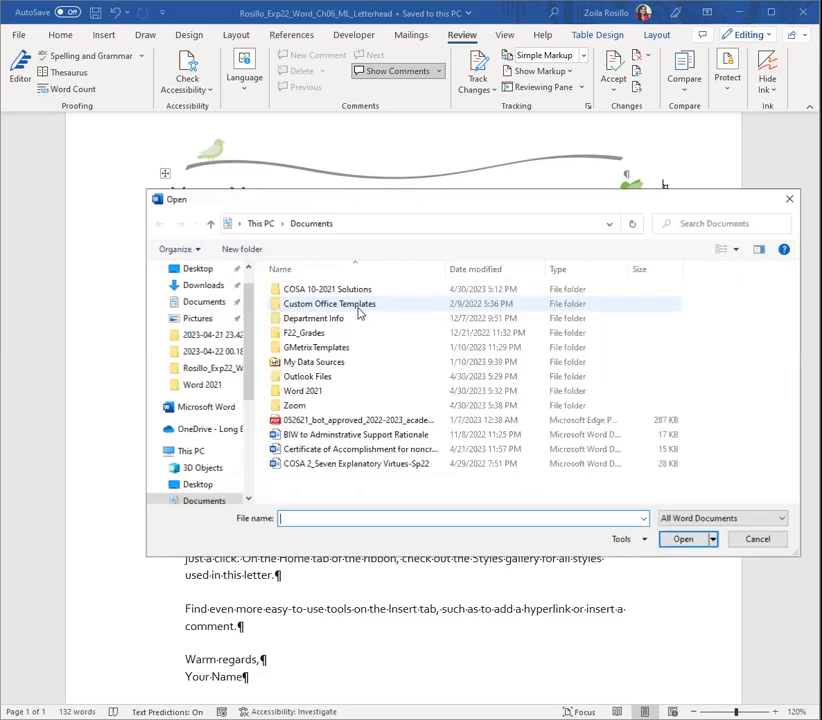
{"action": "double_click", "coordinate": [312, 390]}
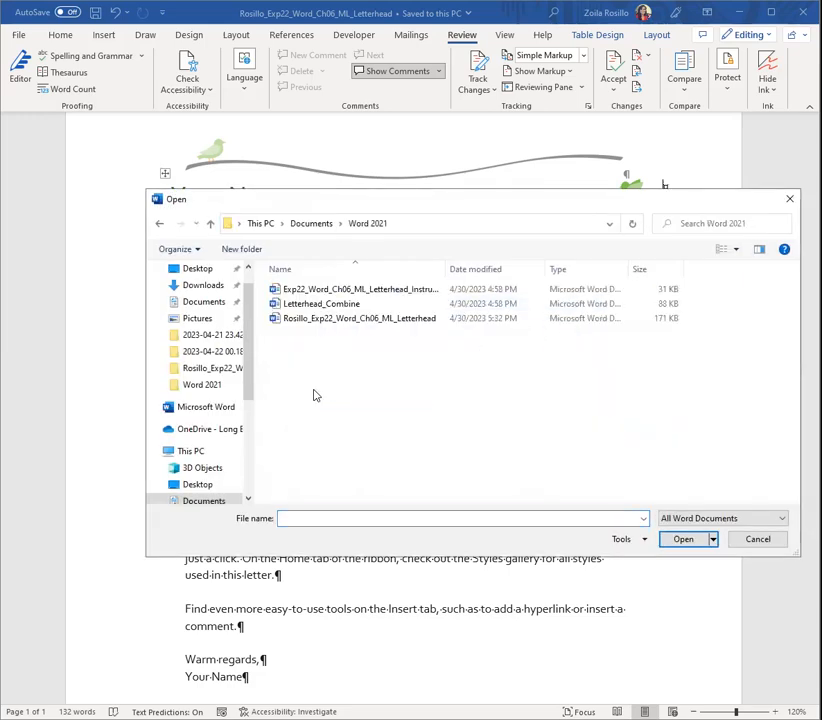
{"action": "left_click", "coordinate": [307, 320]}
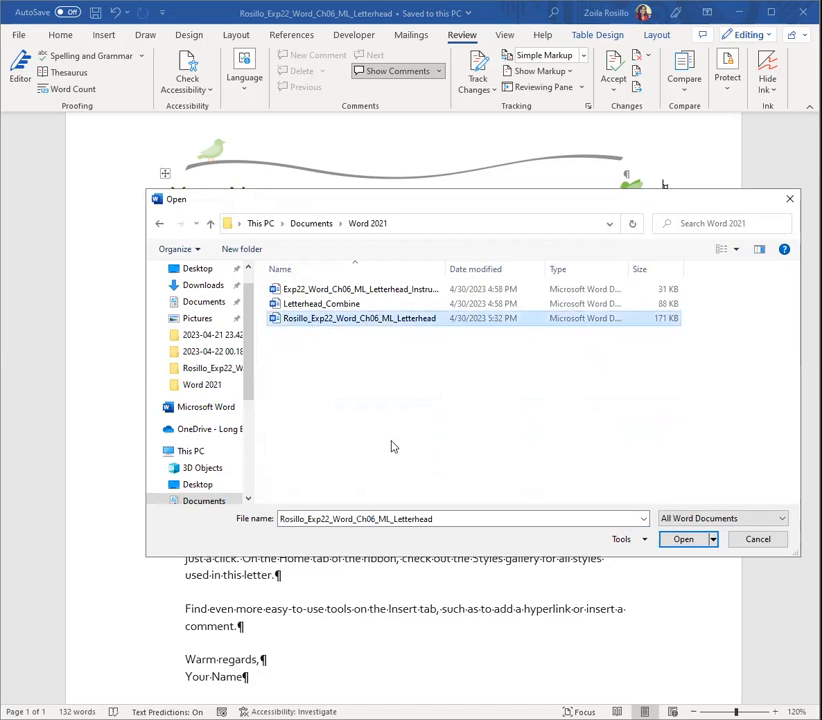
{"action": "left_click", "coordinate": [684, 540]}
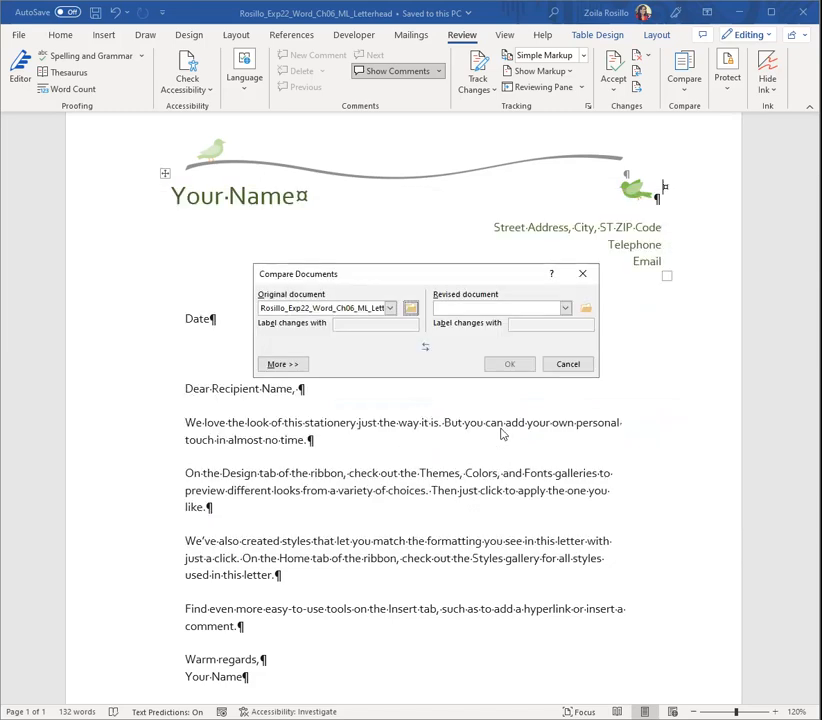
Load Letterhead_Combine as the revised document and run the comparison at word level, showing changes in the original document
{"action": "left_click", "coordinate": [586, 308]}
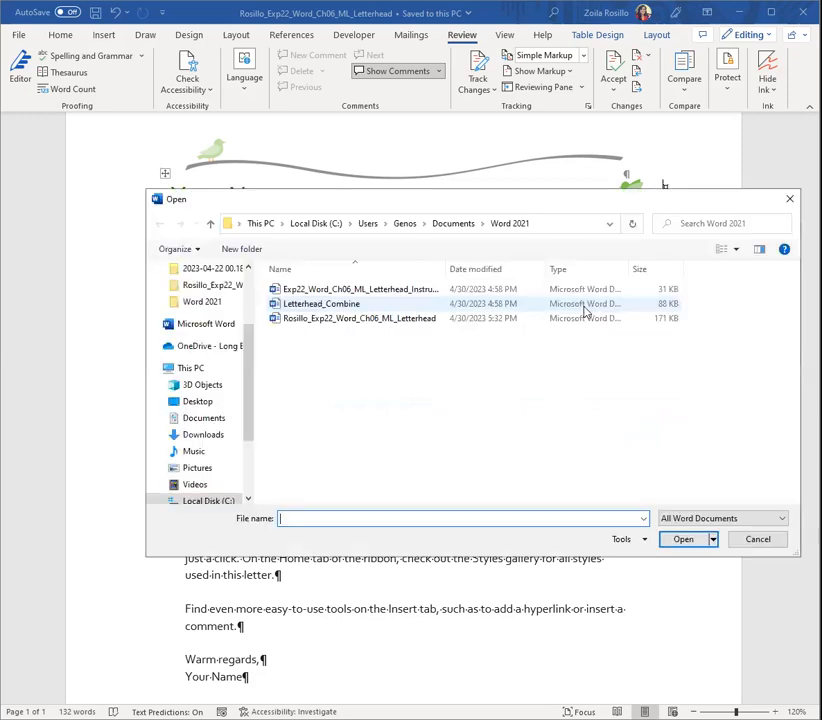
{"action": "left_click", "coordinate": [322, 305]}
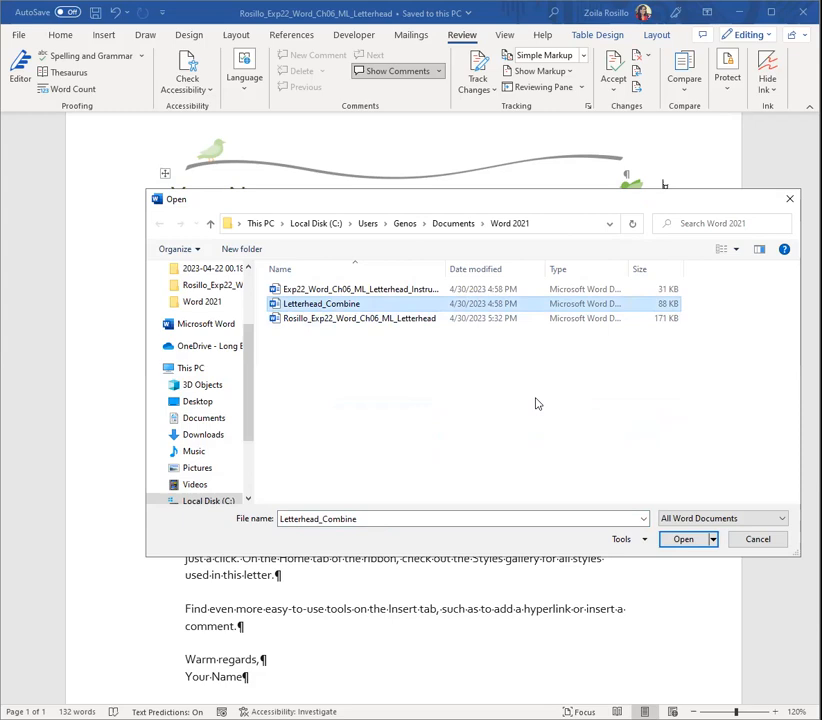
{"action": "left_click", "coordinate": [684, 540]}
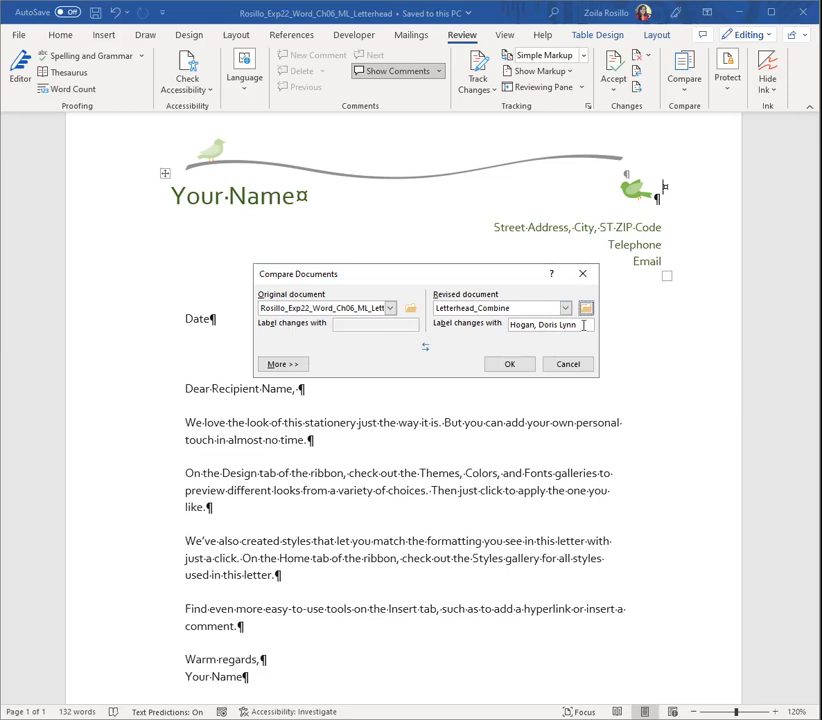
{"action": "left_click_drag", "start_coordinate": [578, 325], "coordinate": [497, 325]}
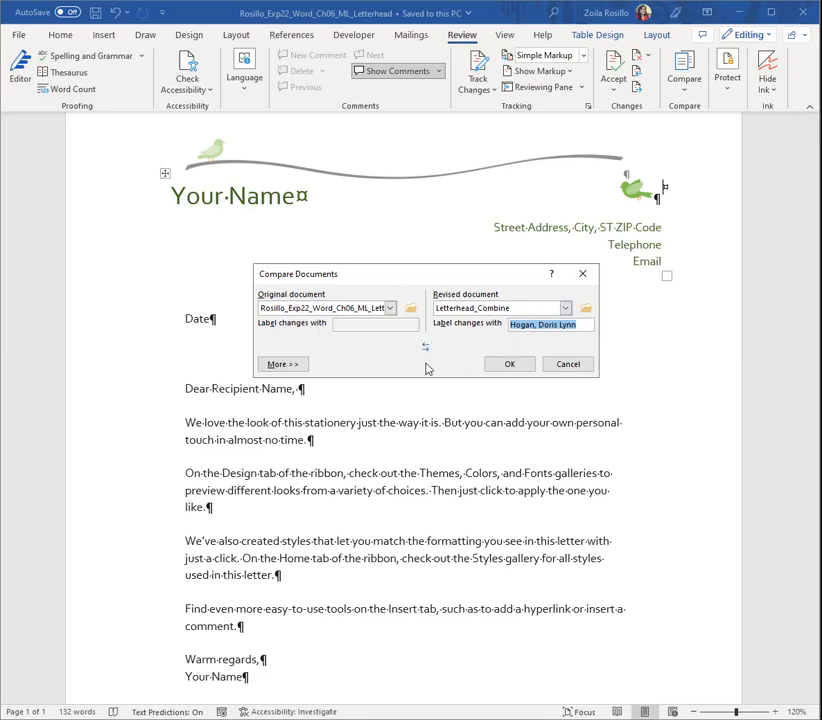
{"action": "left_click", "coordinate": [283, 364]}
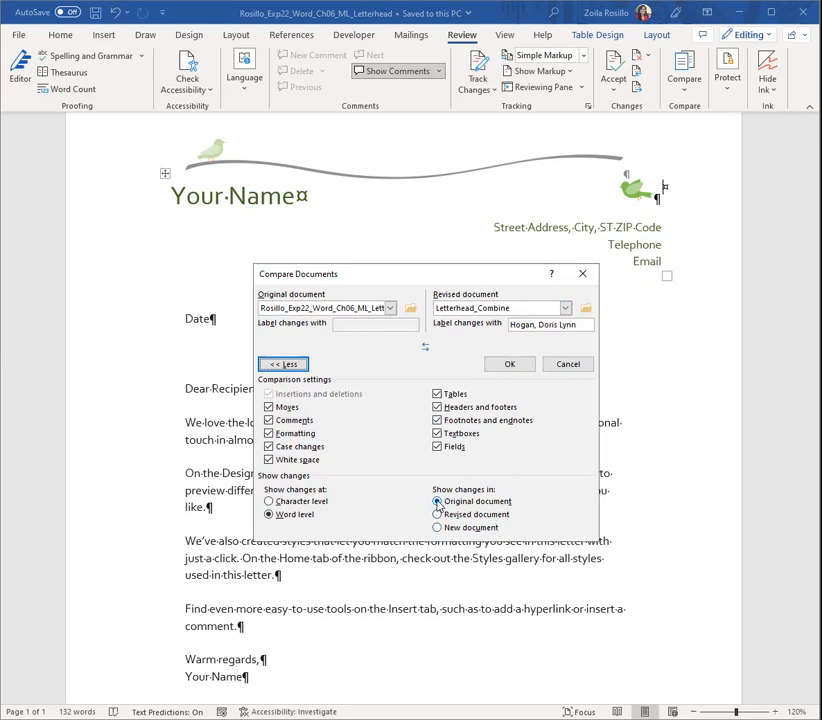
{"action": "left_click", "coordinate": [503, 366]}
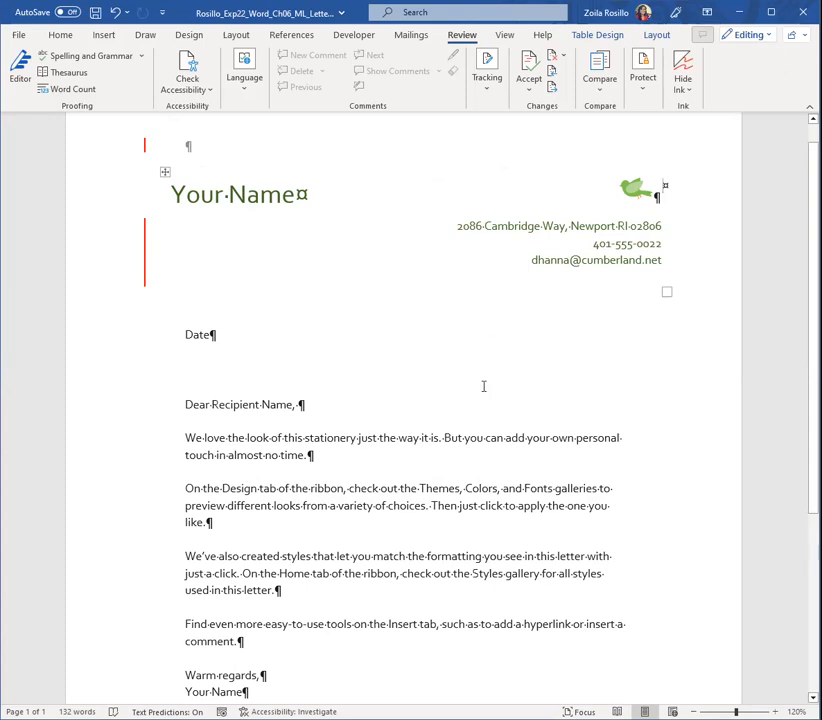
Set the review display to All Markup so the compared letterhead shows its tracked insertions and deletions
{"action": "left_click", "coordinate": [489, 90]}
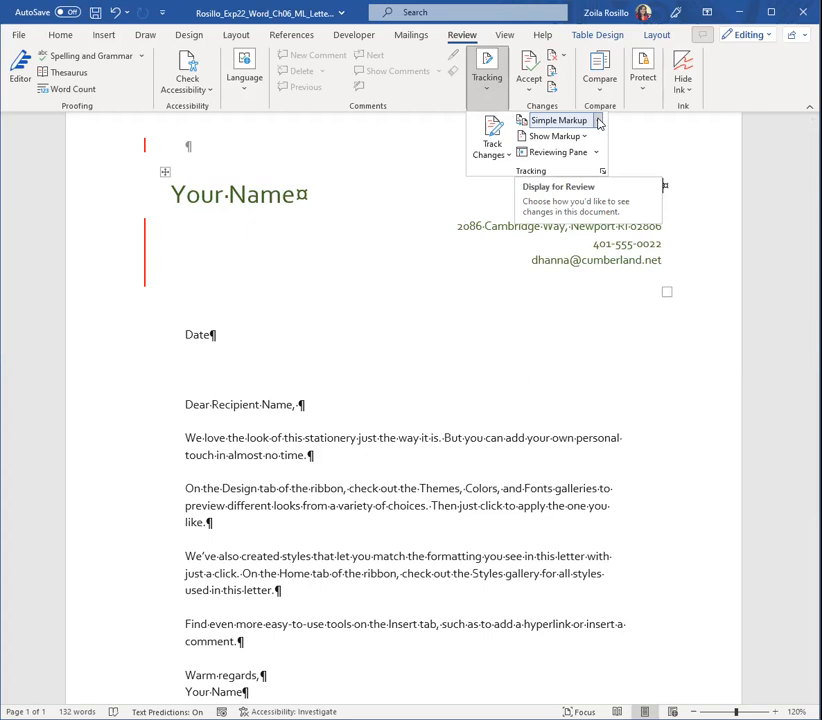
{"action": "left_click", "coordinate": [599, 122]}
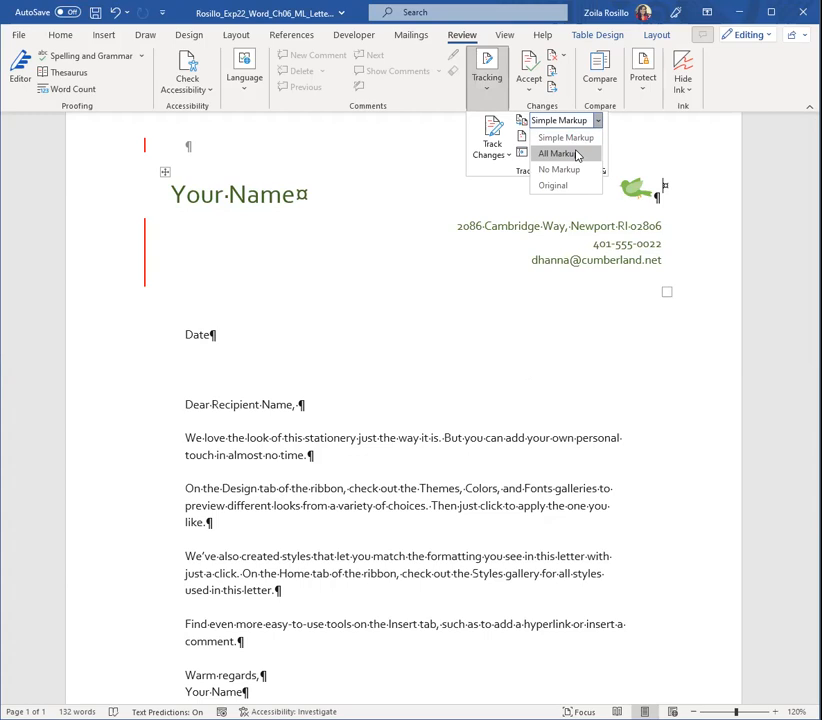
{"action": "left_click", "coordinate": [577, 155]}
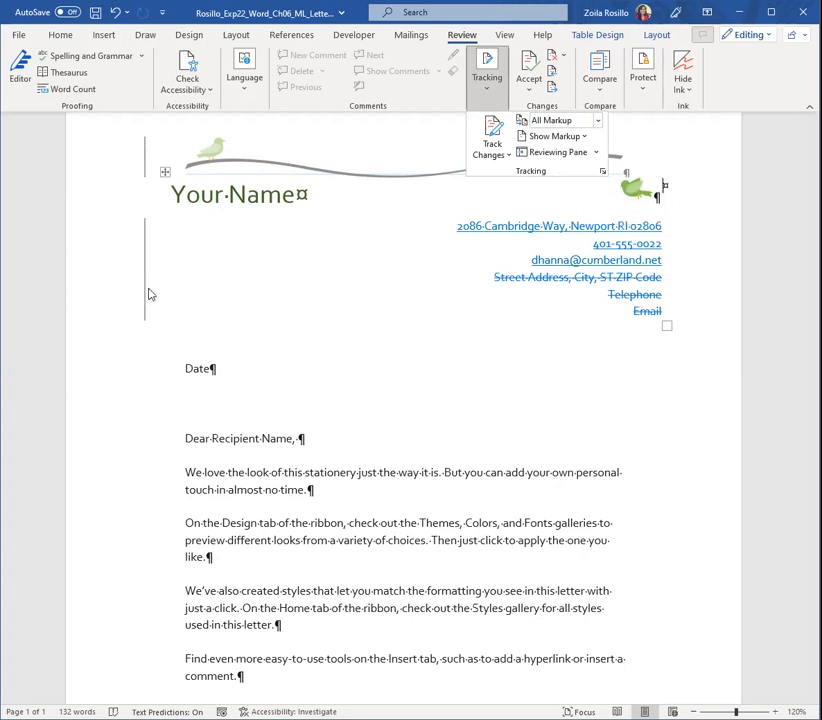
{"action": "scroll", "coordinate": [562, 402], "scroll_direction": "up", "scroll_amount": 1}
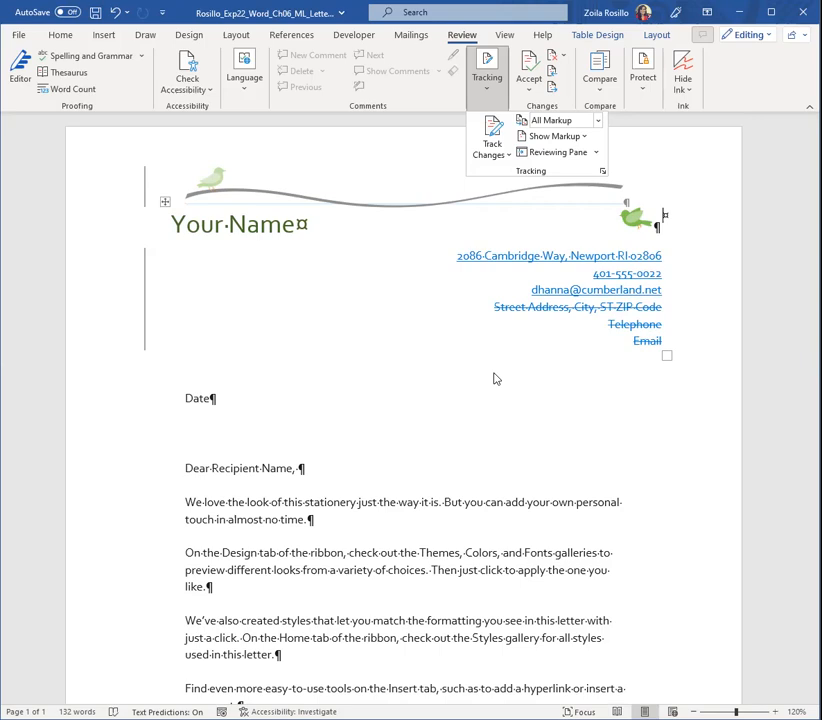
Accept all tracked changes in the letterhead and stop tracking
{"action": "scroll", "coordinate": [514, 423], "scroll_direction": "down", "scroll_amount": 1}
{"action": "scroll", "coordinate": [511, 423], "scroll_direction": "down", "scroll_amount": 5}
{"action": "scroll", "coordinate": [511, 423], "scroll_direction": "up", "scroll_amount": 6}
{"action": "left_click", "coordinate": [529, 94]}
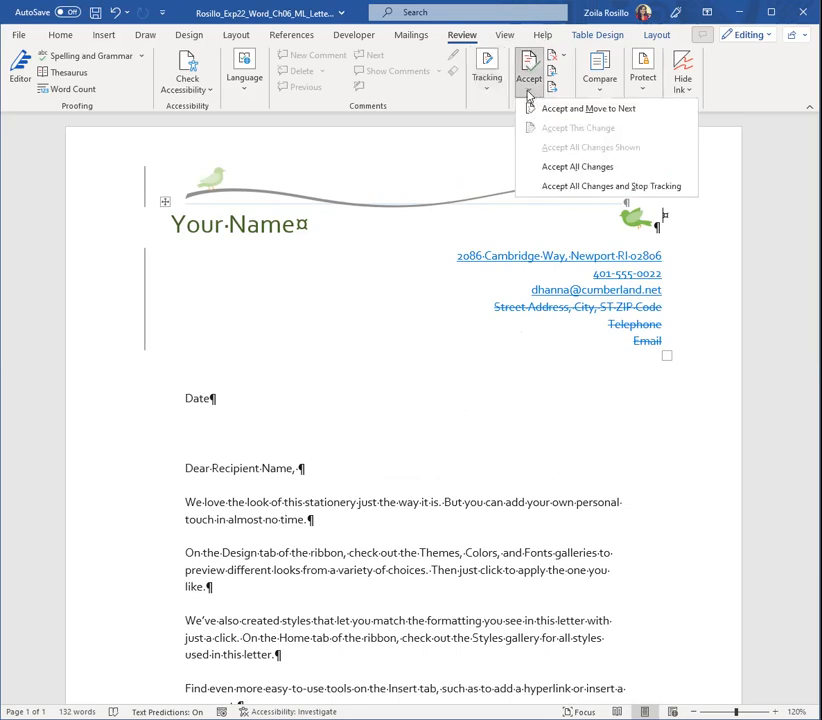
{"action": "left_click", "coordinate": [609, 187]}
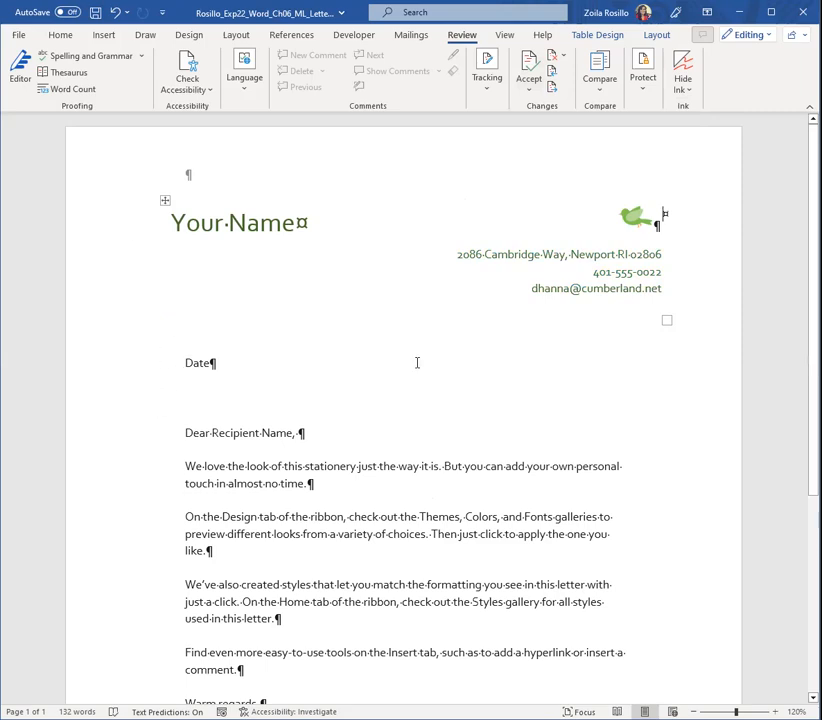
Open the first page header for editing at its empty paragraph above the name
{"action": "scroll", "coordinate": [477, 374], "scroll_direction": "down", "scroll_amount": 2}
{"action": "scroll", "coordinate": [477, 374], "scroll_direction": "up", "scroll_amount": 2}
{"action": "scroll", "coordinate": [468, 401], "scroll_direction": "down", "scroll_amount": 2}
{"action": "scroll", "coordinate": [468, 401], "scroll_direction": "up", "scroll_amount": 2}
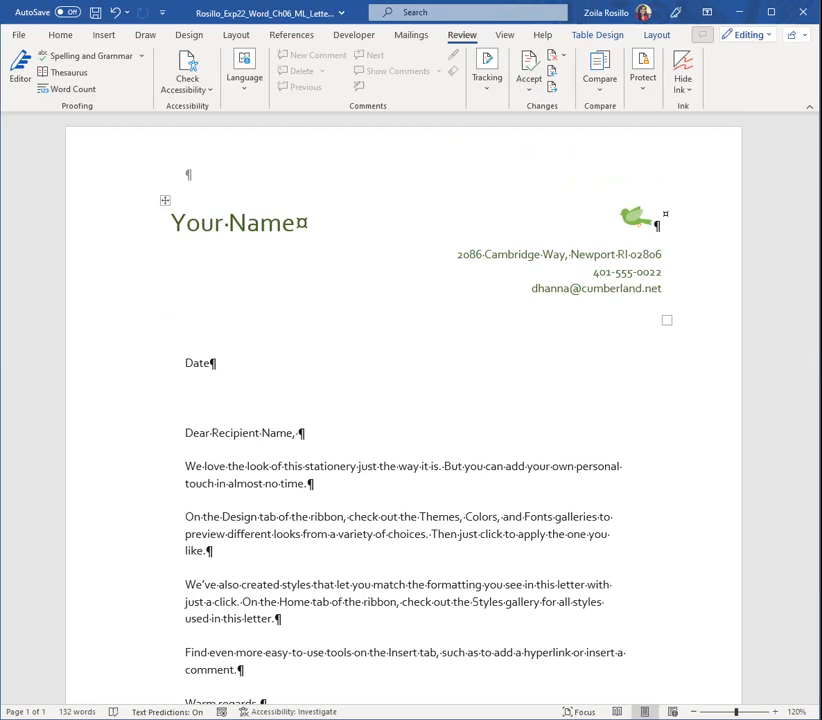
{"action": "double_click", "coordinate": [190, 172]}
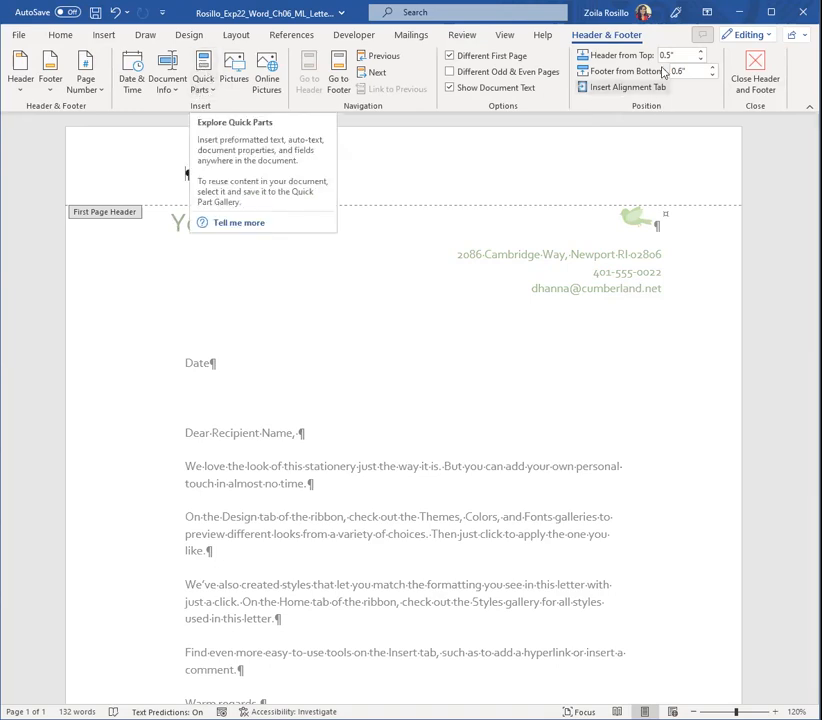
{"action": "left_click", "coordinate": [206, 90]}
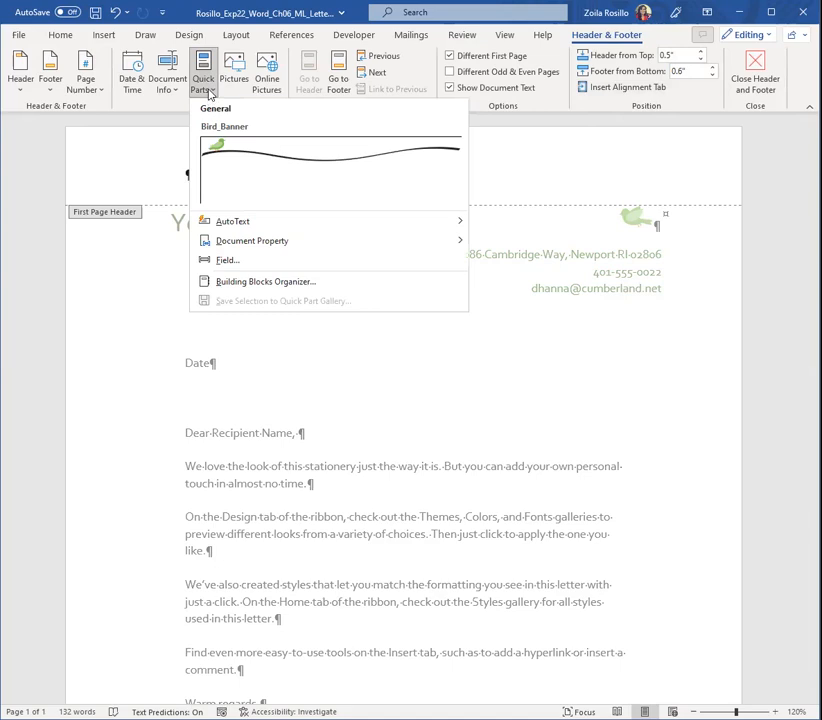
{"action": "left_click", "coordinate": [101, 34]}
{"action": "left_click", "coordinate": [103, 36]}
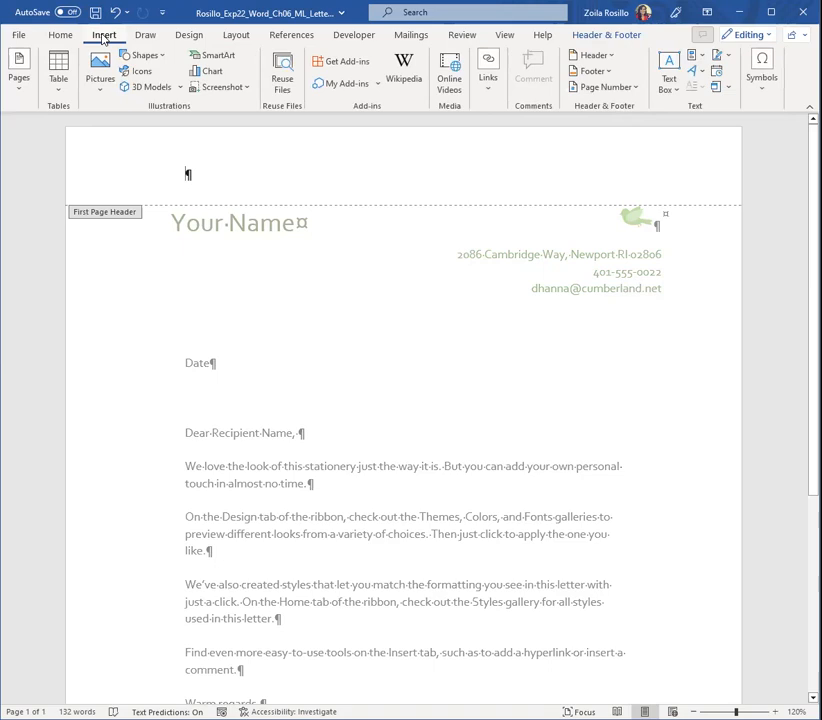
Insert the Bird_Banner building block from the Quick Parts gallery into the first page header and return to the letter body
{"action": "left_click", "coordinate": [703, 58]}
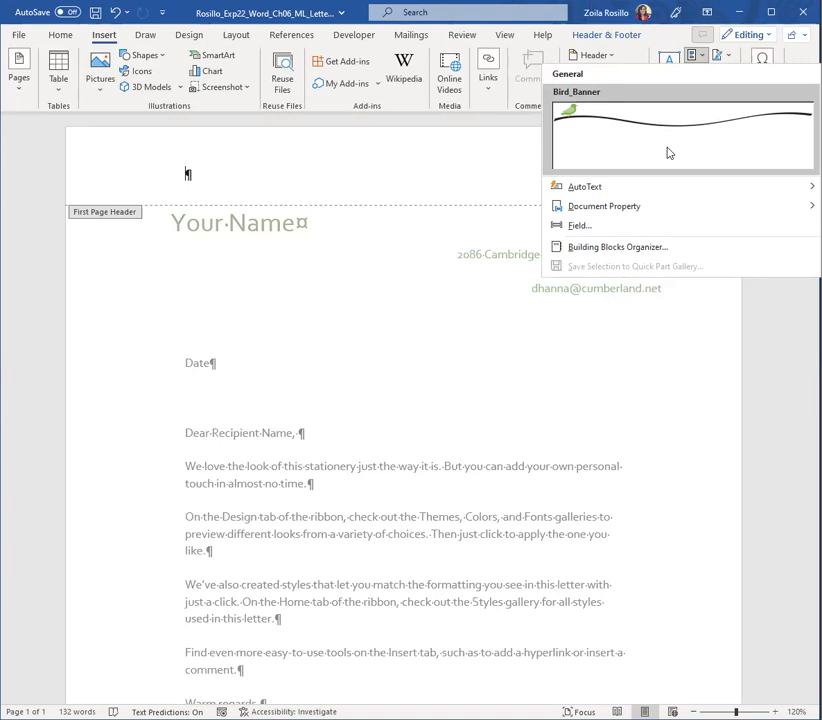
{"action": "left_click", "coordinate": [632, 254]}
{"action": "scroll", "coordinate": [339, 317], "scroll_direction": "down", "scroll_amount": 7}
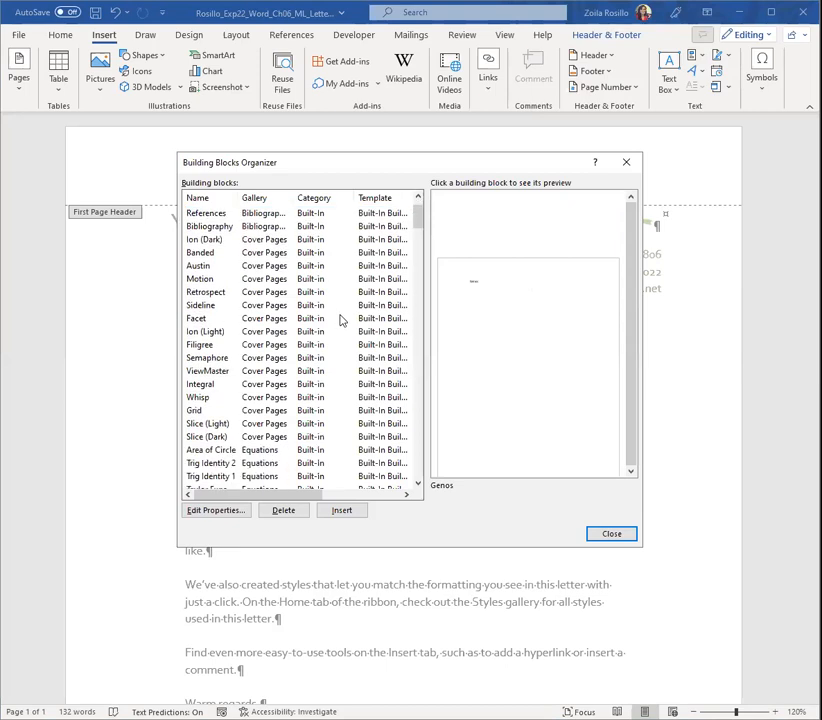
{"action": "scroll", "coordinate": [335, 353], "scroll_direction": "down", "scroll_amount": 6}
{"action": "scroll", "coordinate": [335, 353], "scroll_direction": "down", "scroll_amount": 18}
{"action": "scroll", "coordinate": [335, 353], "scroll_direction": "down", "scroll_amount": 10}
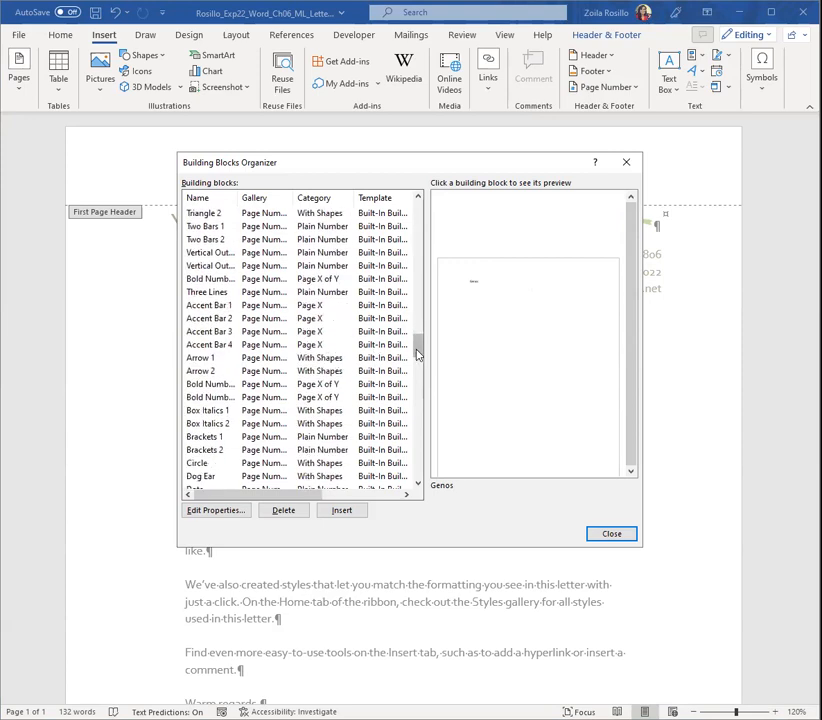
{"action": "mouse_move", "coordinate": [418, 354]}
{"action": "left_mouse_down"}
{"action": "mouse_move", "coordinate": [418, 257]}
{"action": "mouse_move", "coordinate": [428, 210]}
{"action": "mouse_move", "coordinate": [418, 415]}
{"action": "left_mouse_up"}
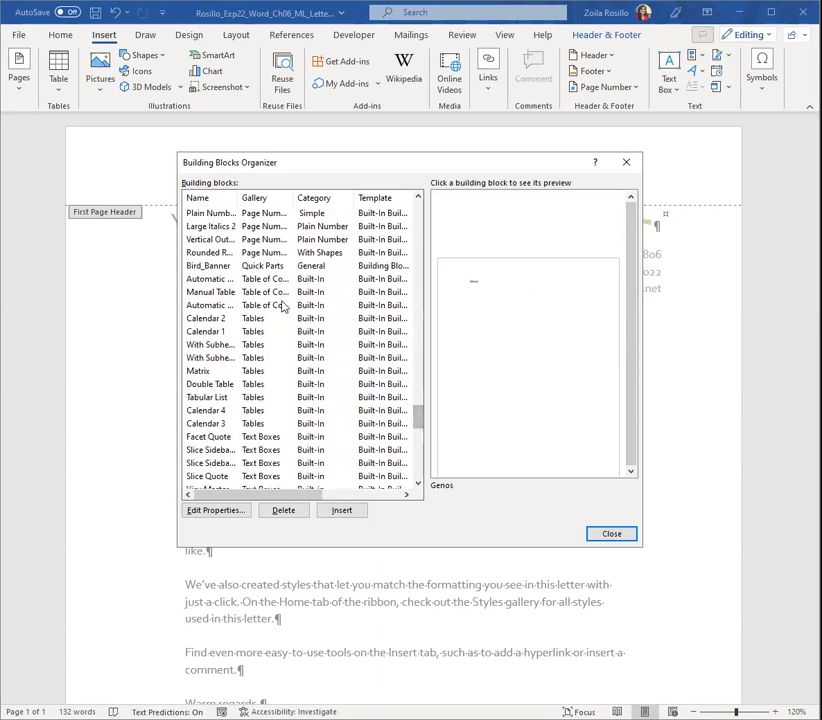
{"action": "left_click", "coordinate": [222, 272]}
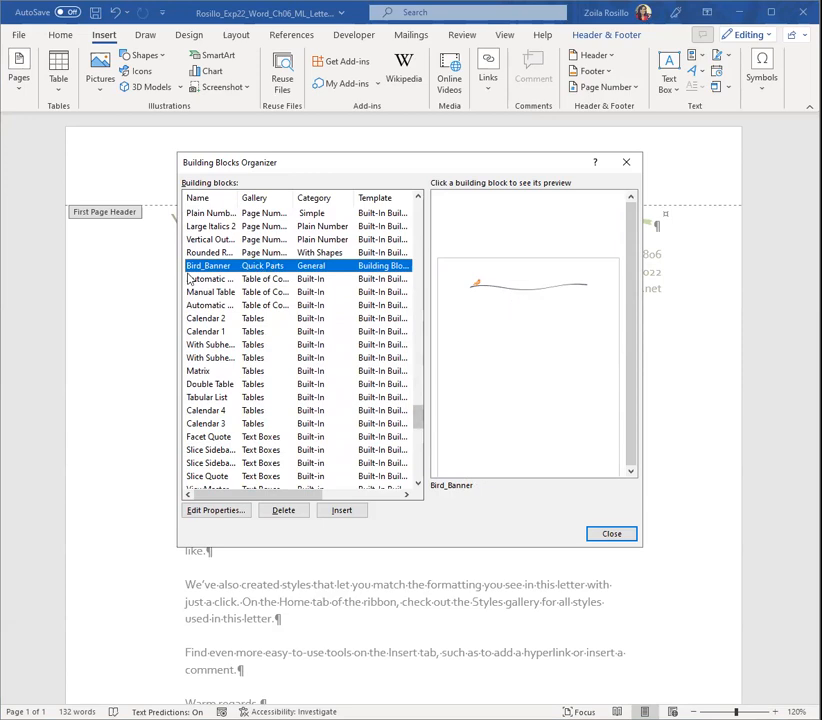
{"action": "left_click", "coordinate": [342, 511]}
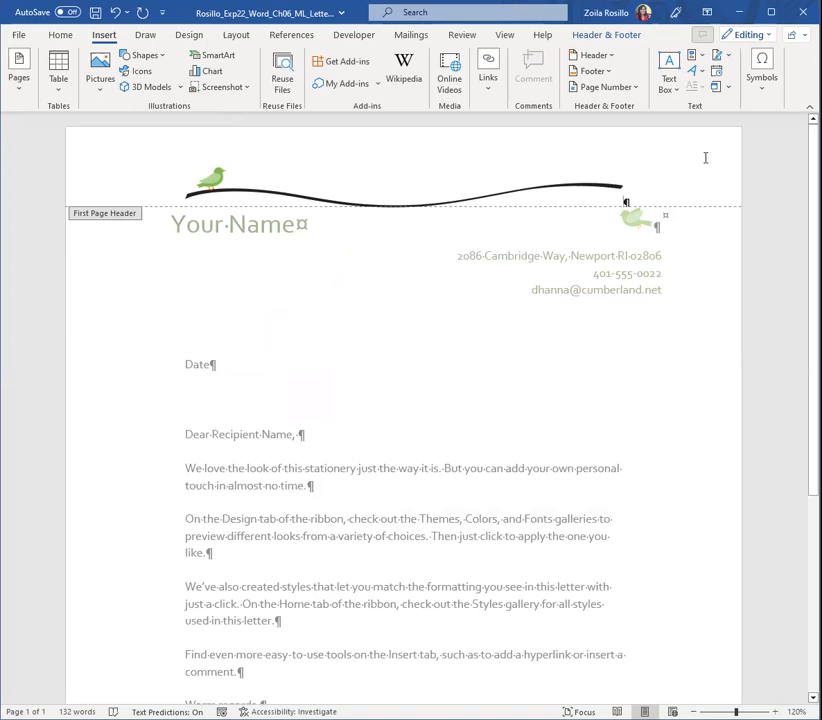
{"action": "left_click", "coordinate": [705, 58]}
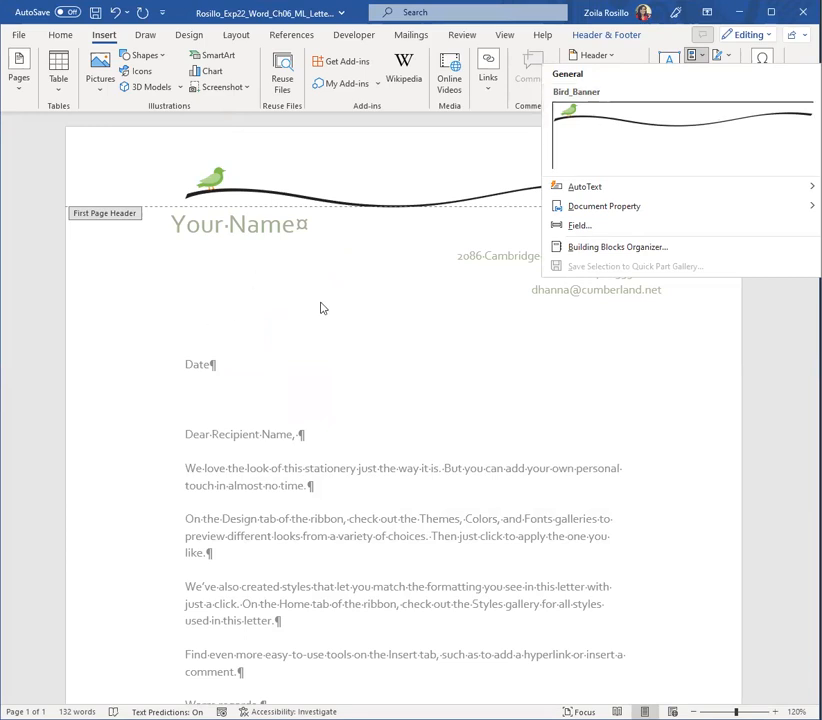
{"action": "key", "text": "Escape"}
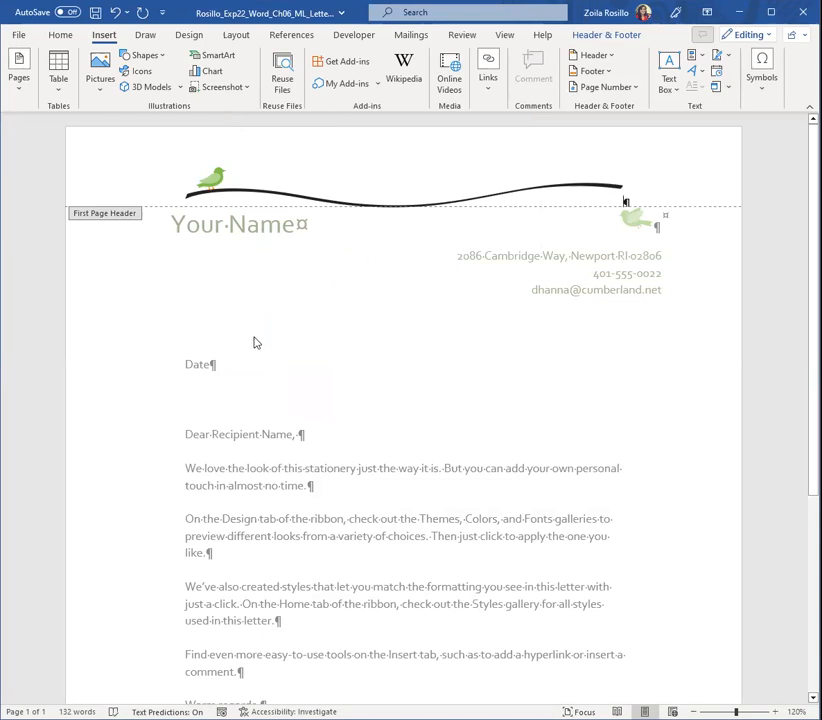
{"action": "double_click", "coordinate": [212, 284]}
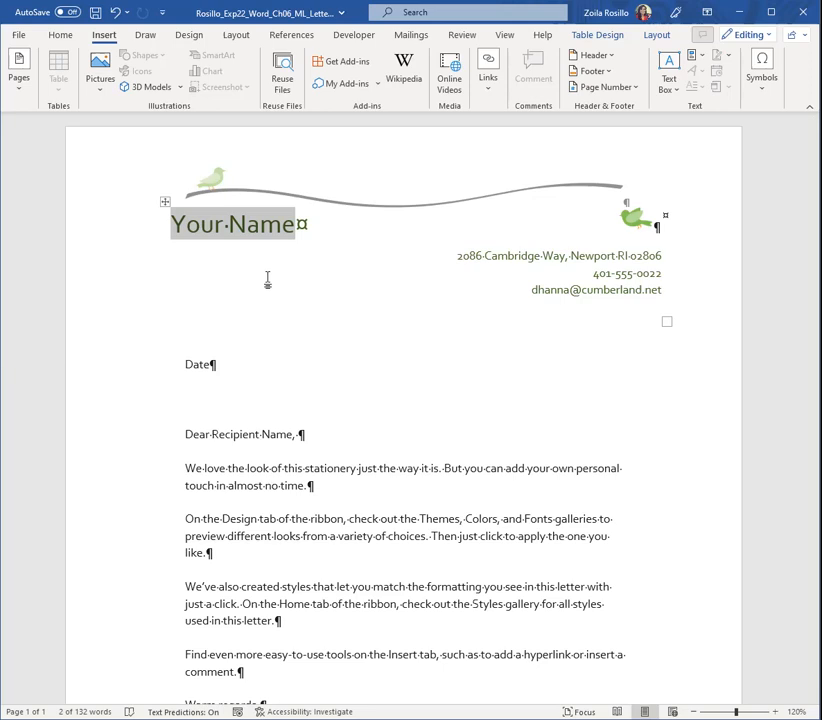
Replace the Your Name placeholder in the letterhead table with the sender's full name
{"action": "left_click", "coordinate": [164, 201]}
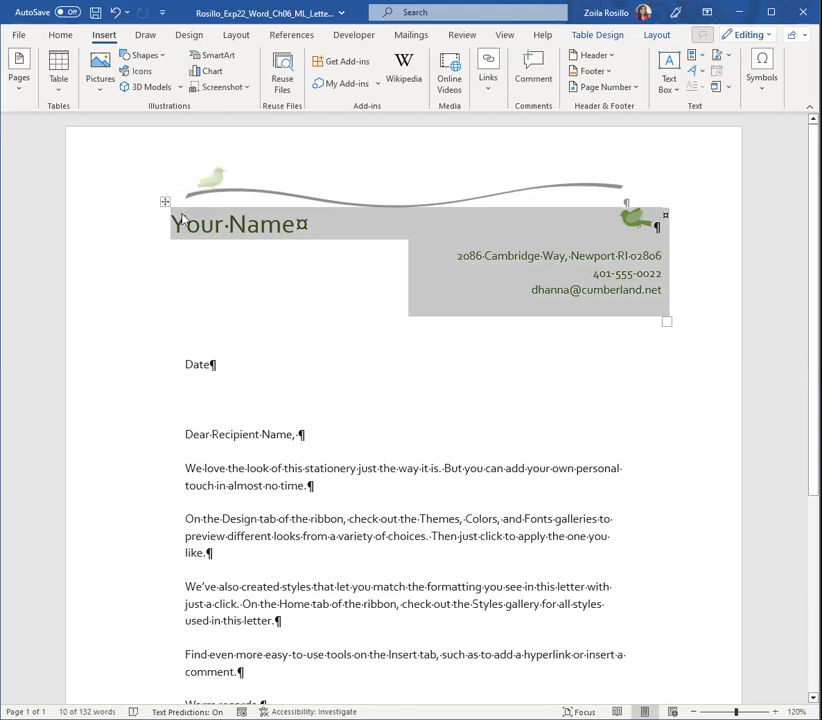
{"action": "triple_click", "coordinate": [180, 226]}
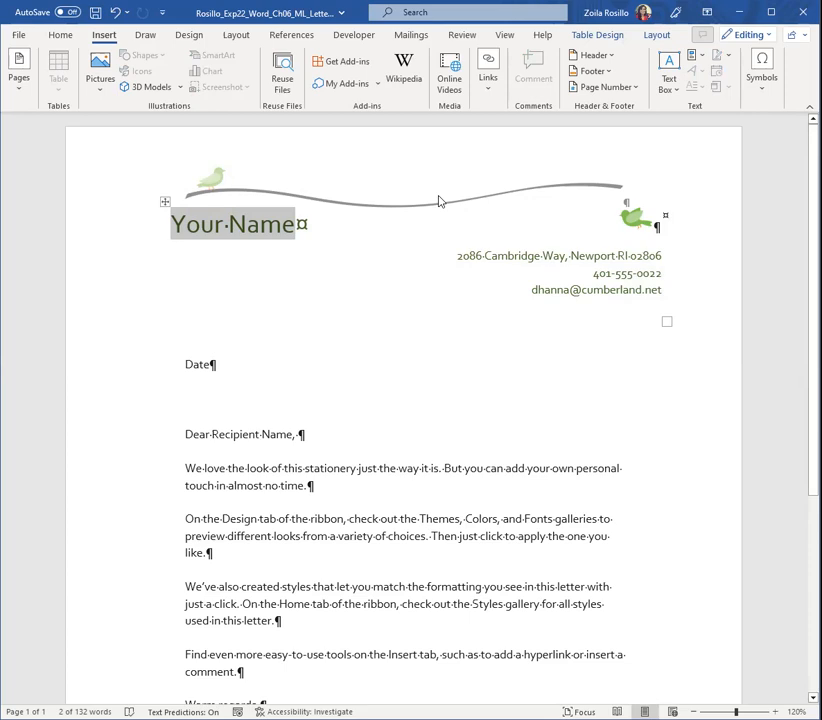
{"action": "type", "text": "De"}
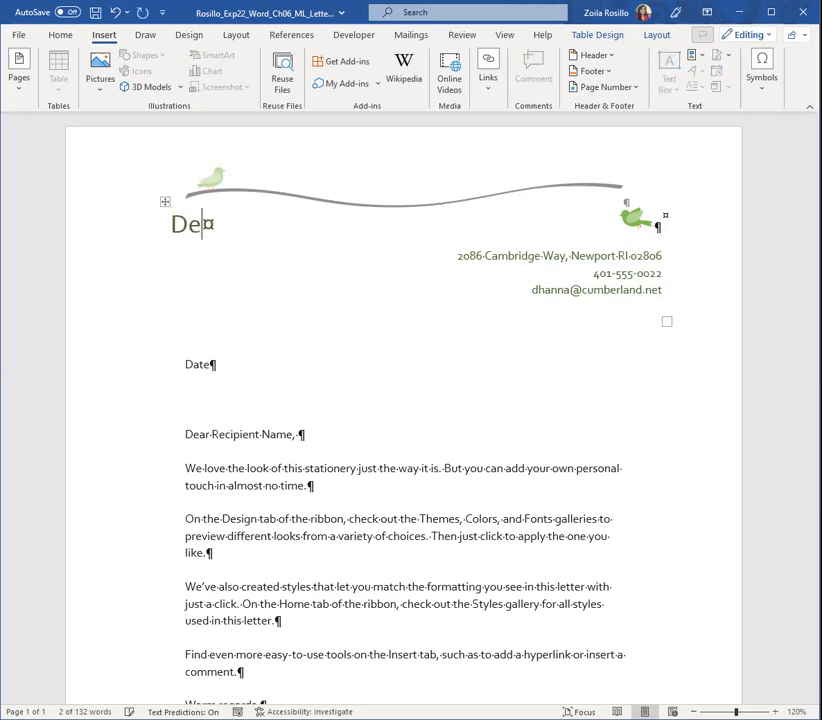
{"action": "type", "text": "nise Hanna"}
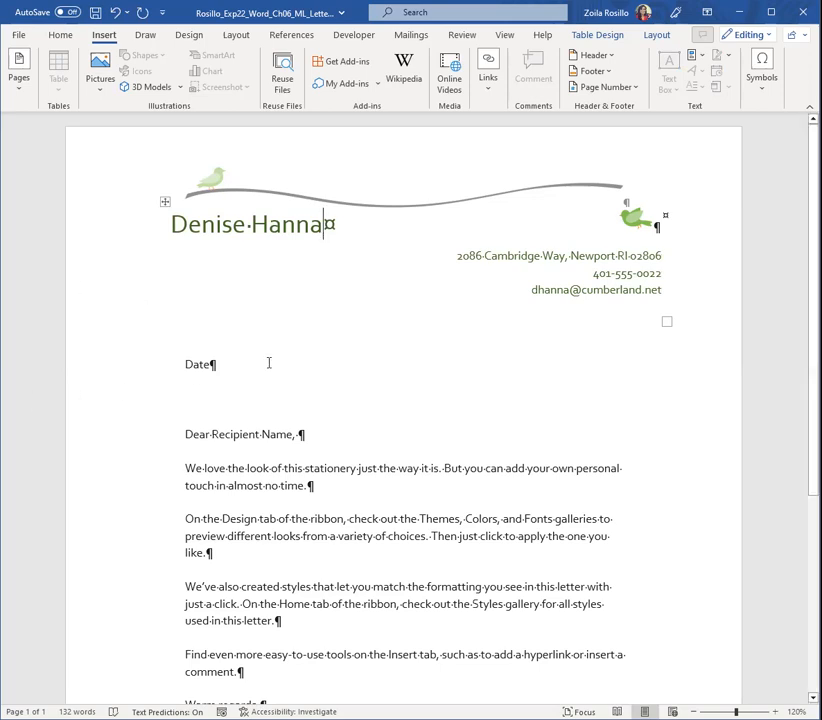
{"action": "scroll", "coordinate": [474, 371], "scroll_direction": "down", "scroll_amount": 1}
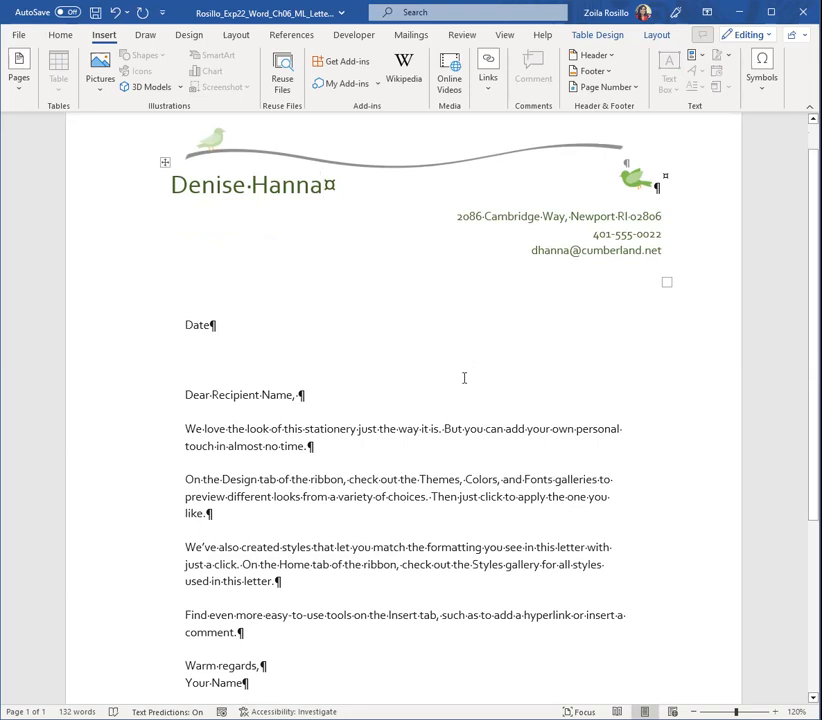
Apply the List Table 1 Light - Accent 2 style to the whole letterhead table holding the sender's name and contact details
{"action": "left_click", "coordinate": [164, 164]}
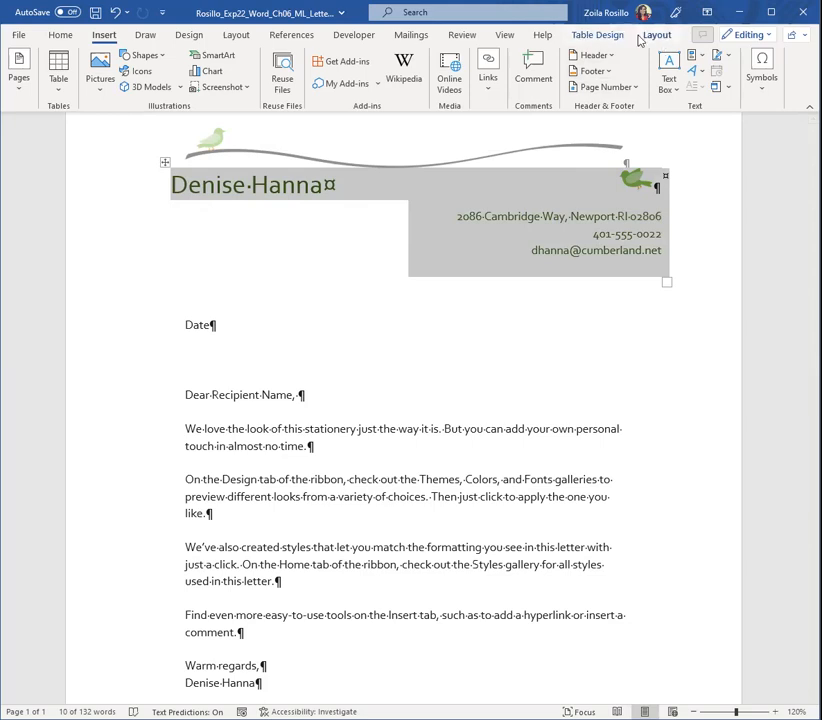
{"action": "left_click", "coordinate": [255, 292]}
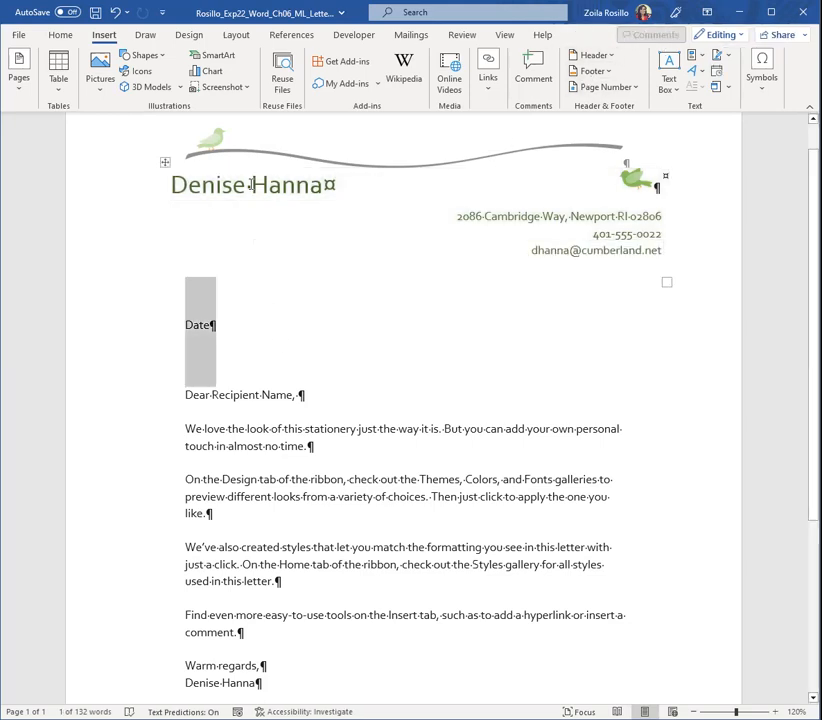
{"action": "left_click", "coordinate": [165, 162]}
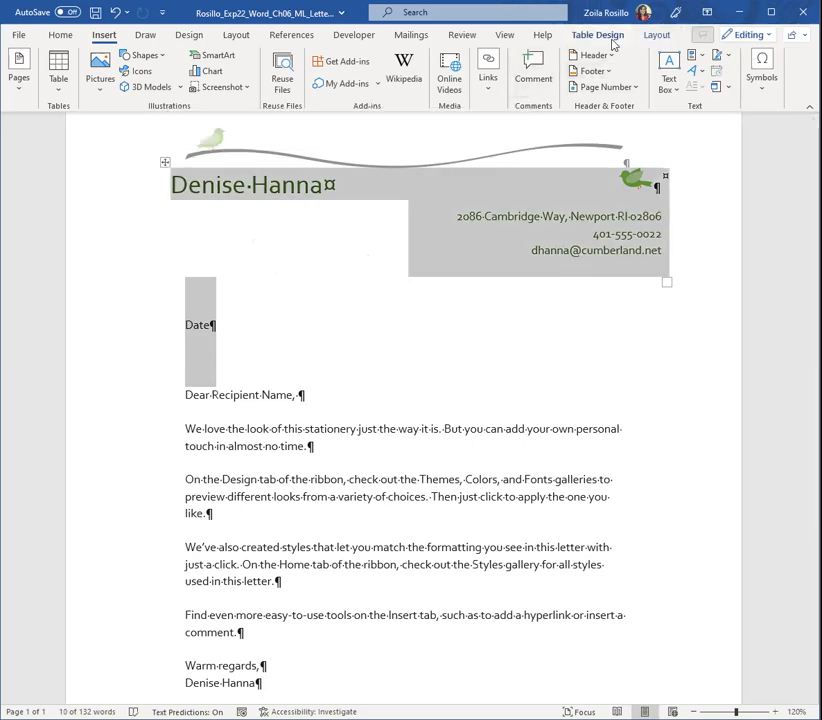
{"action": "left_click", "coordinate": [600, 35]}
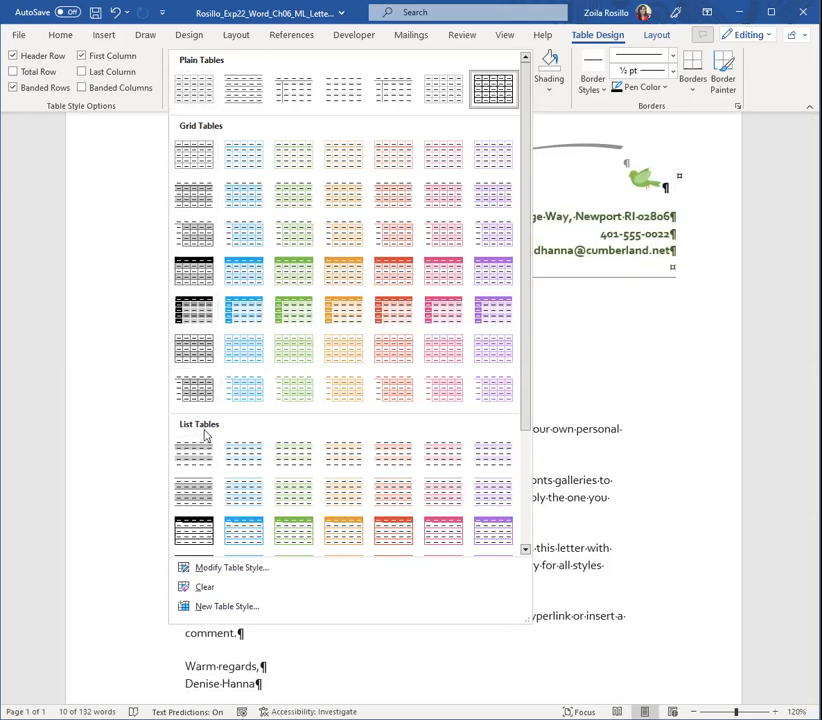
{"action": "scroll", "coordinate": [200, 420], "scroll_direction": "down", "scroll_amount": 4}
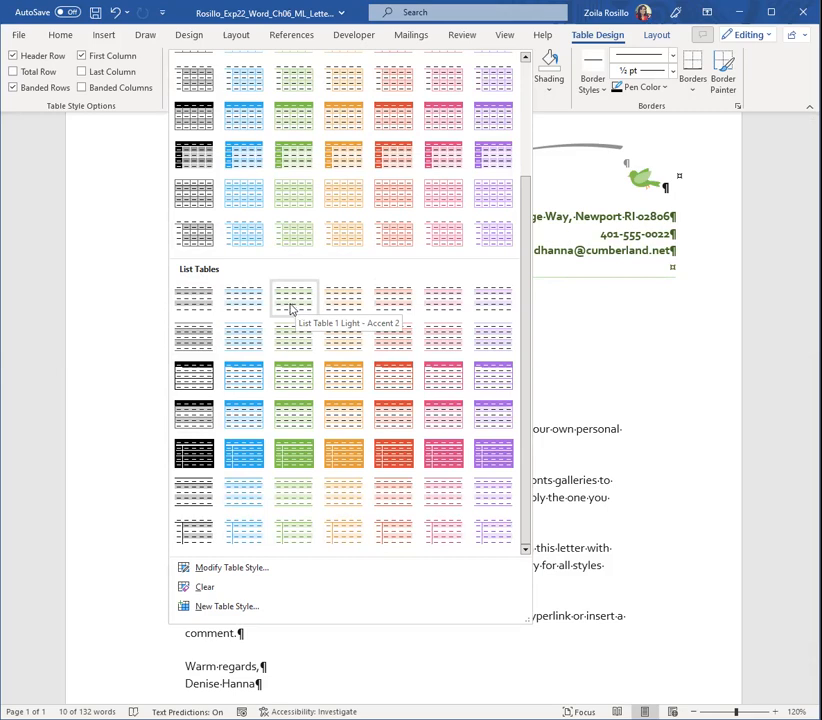
{"action": "left_click", "coordinate": [292, 309]}
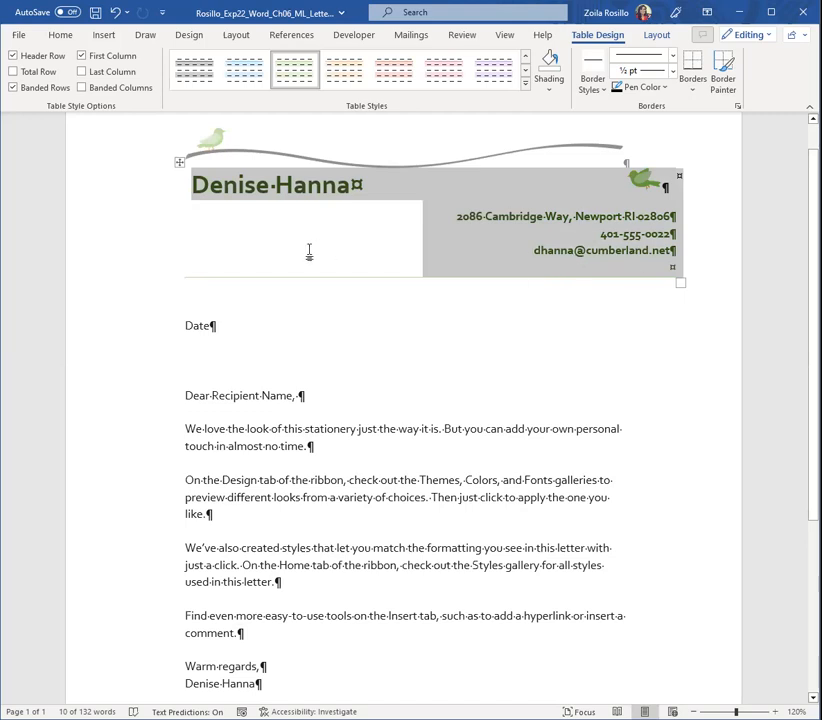
{"action": "left_click", "coordinate": [290, 342]}
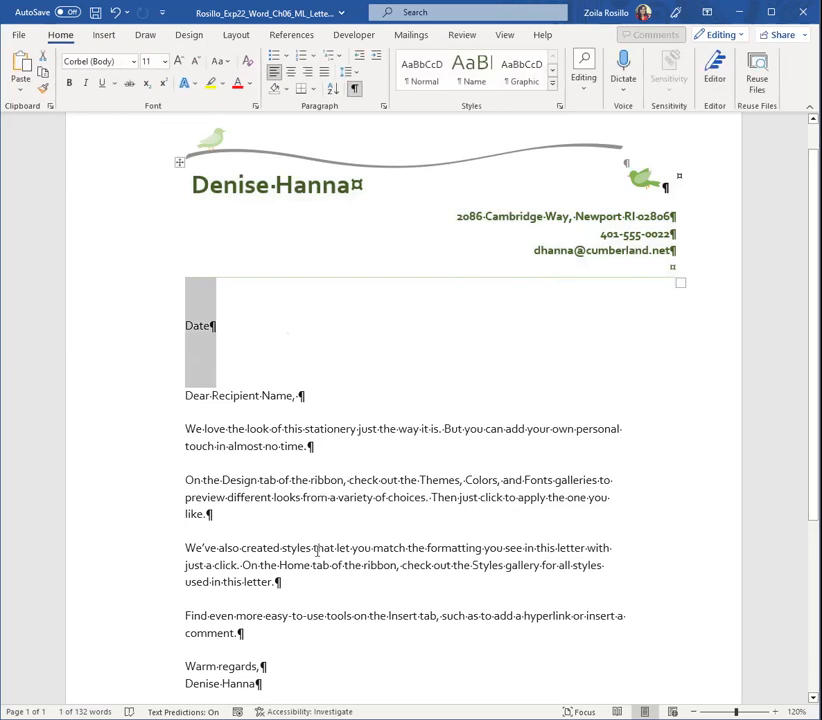